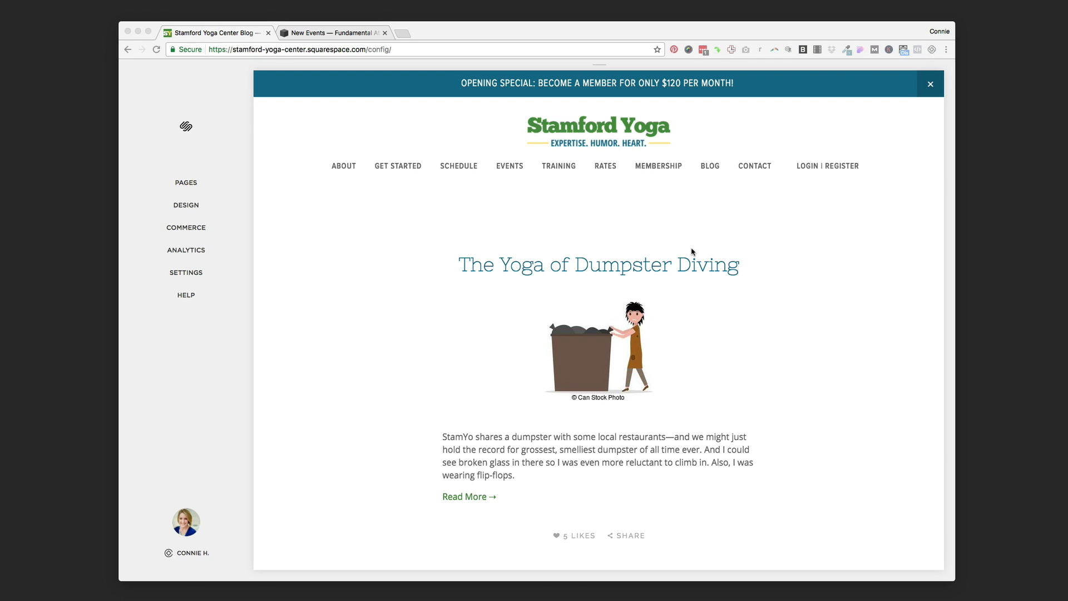
Open the Blog page under Not Linked pages to list its four posts
click(173, 372)
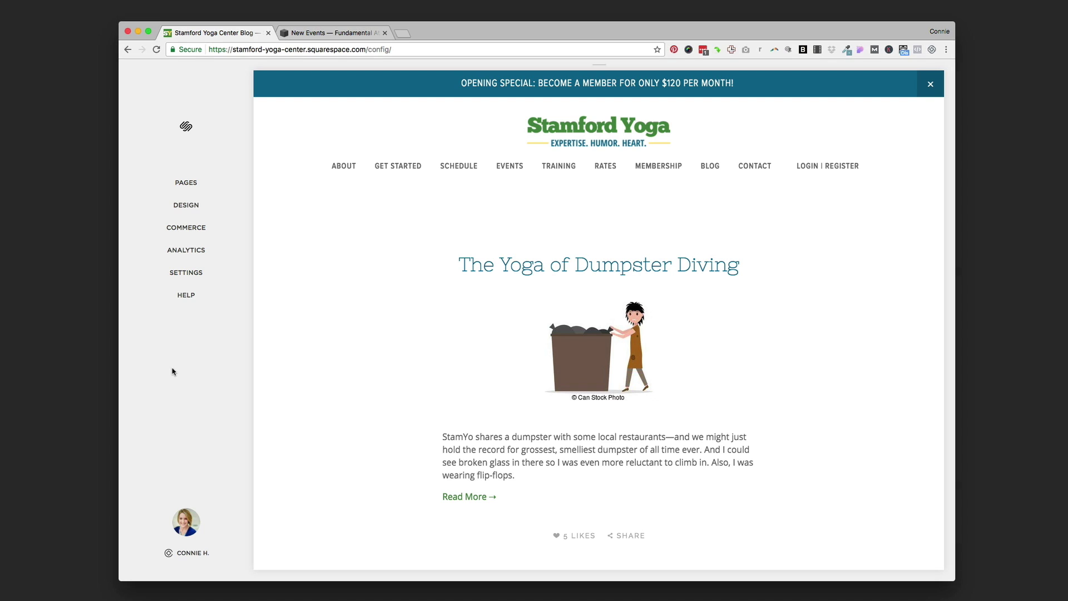
click(198, 183)
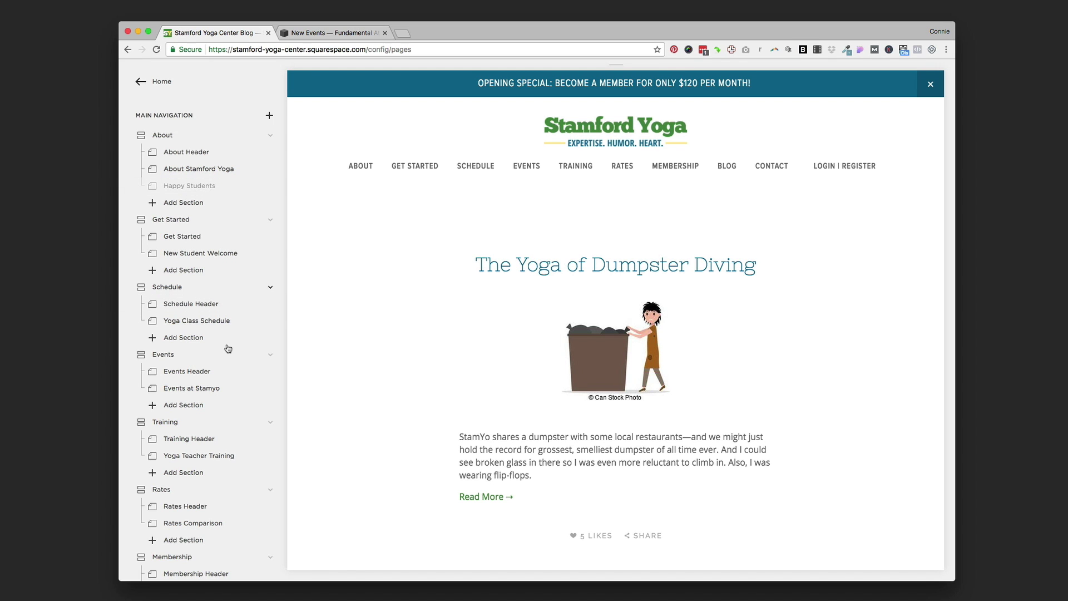
scroll(227, 349, down, 10)
scroll(228, 349, down, 3)
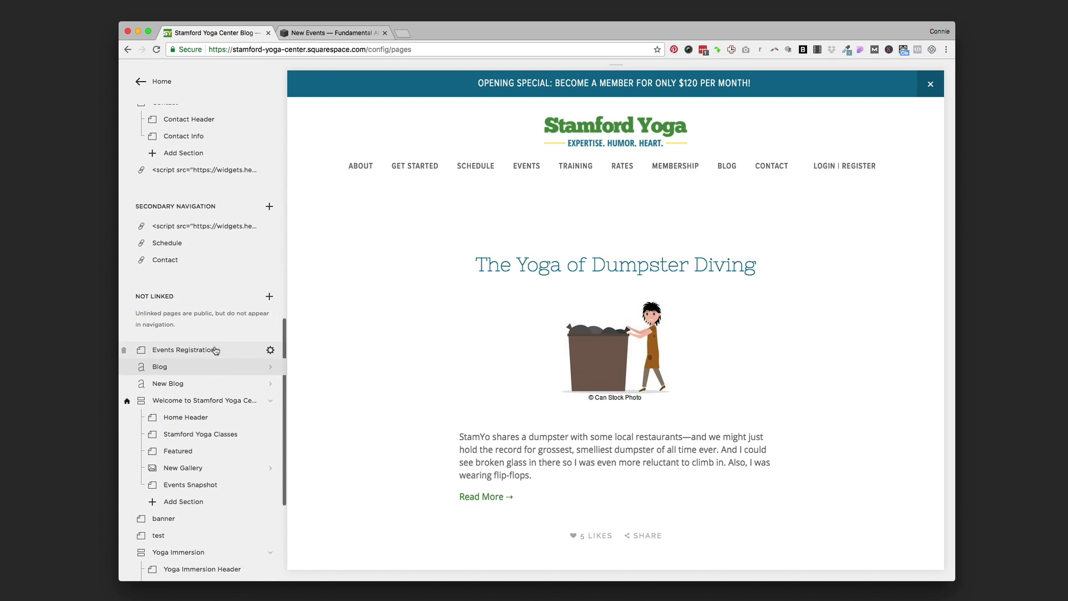
click(271, 368)
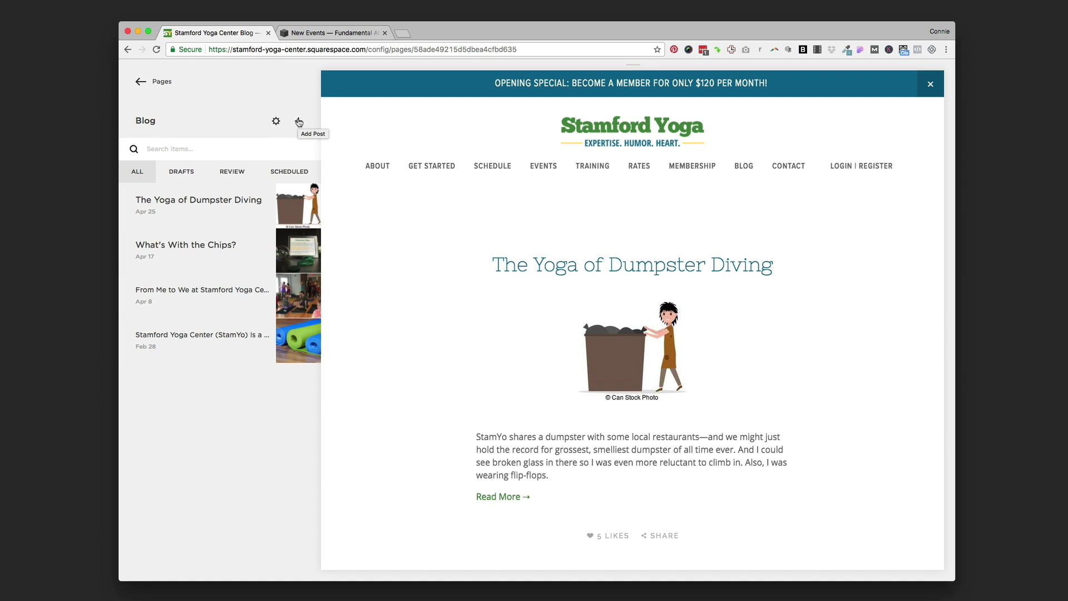
Open The Yoga of Dumpster Diving in the post editor and scroll through its story
click(225, 203)
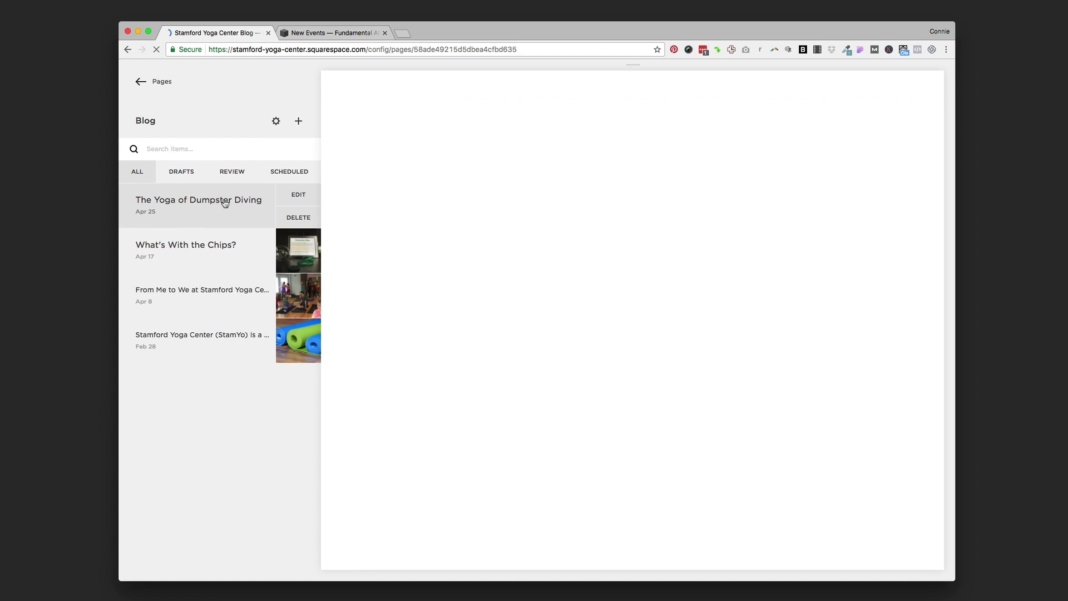
click(299, 195)
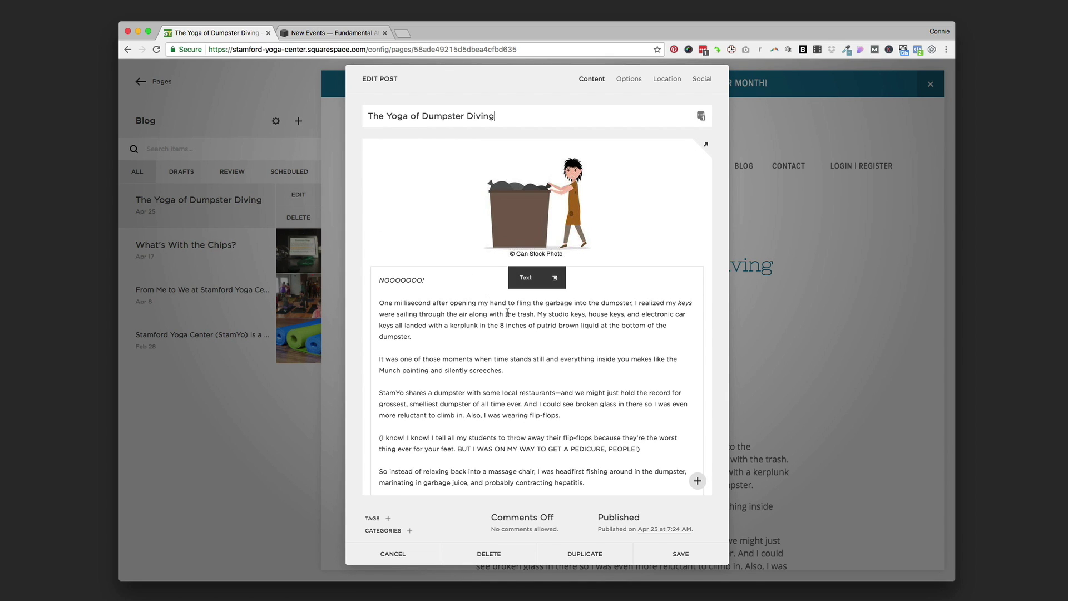
scroll(550, 351, down, 5)
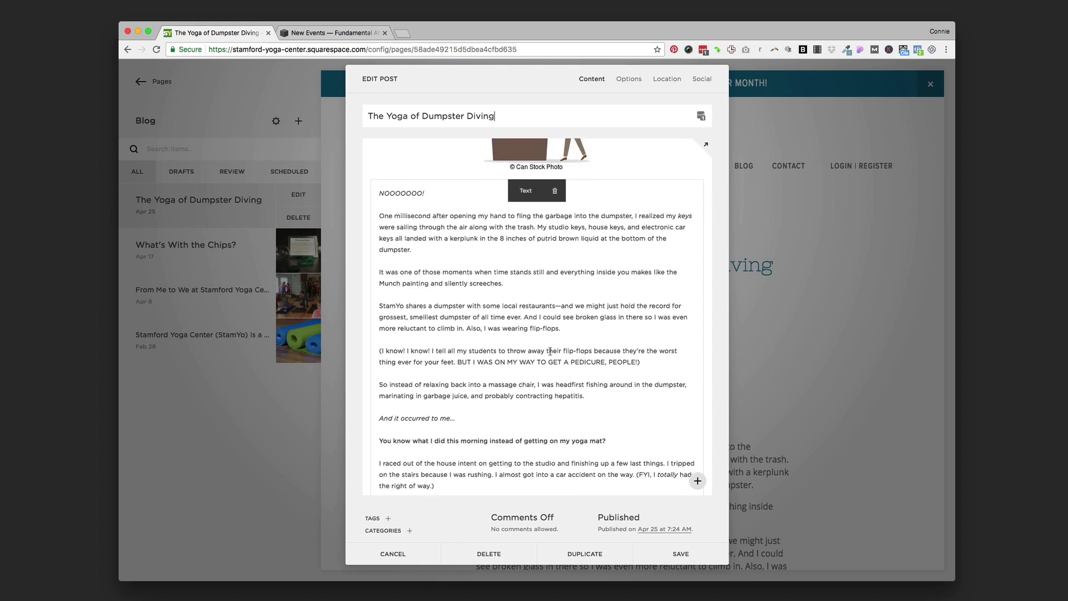
scroll(550, 351, down, 2)
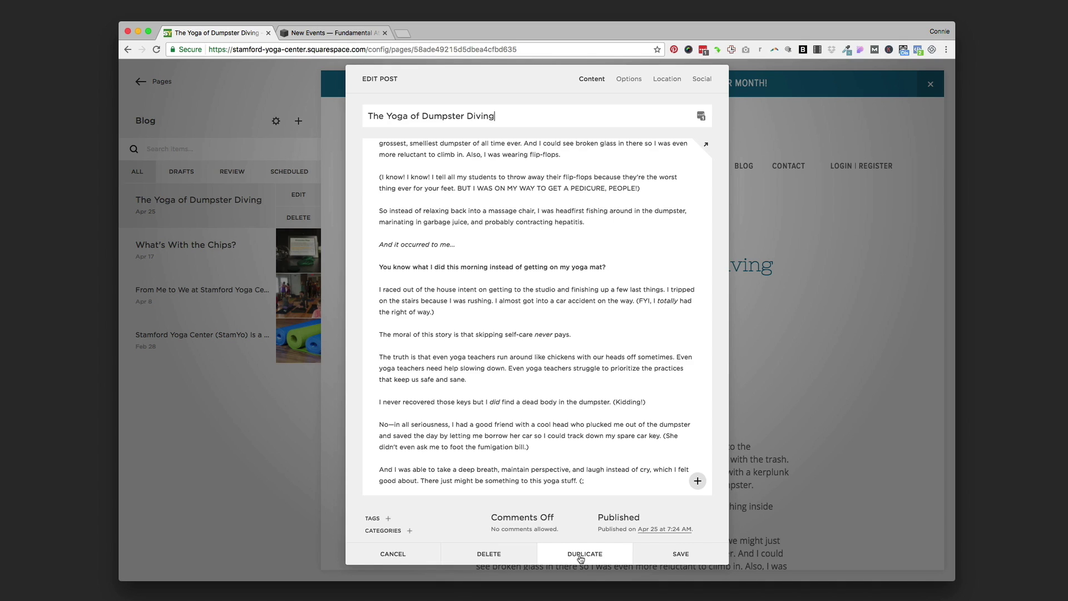
Duplicate the post and retitle the copy 'new post title'
click(583, 555)
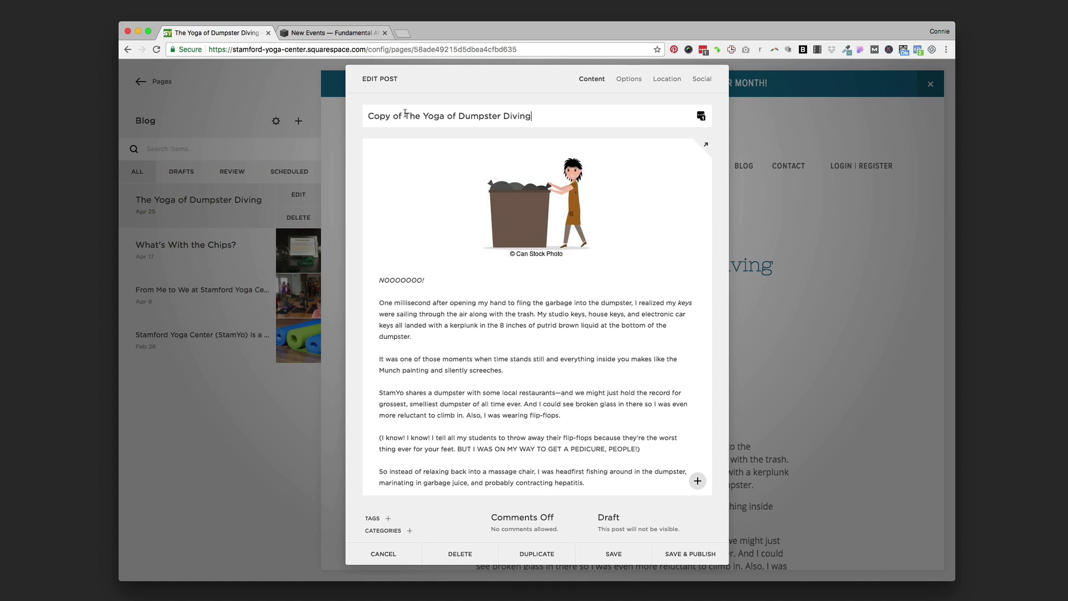
drag(543, 117, 288, 108)
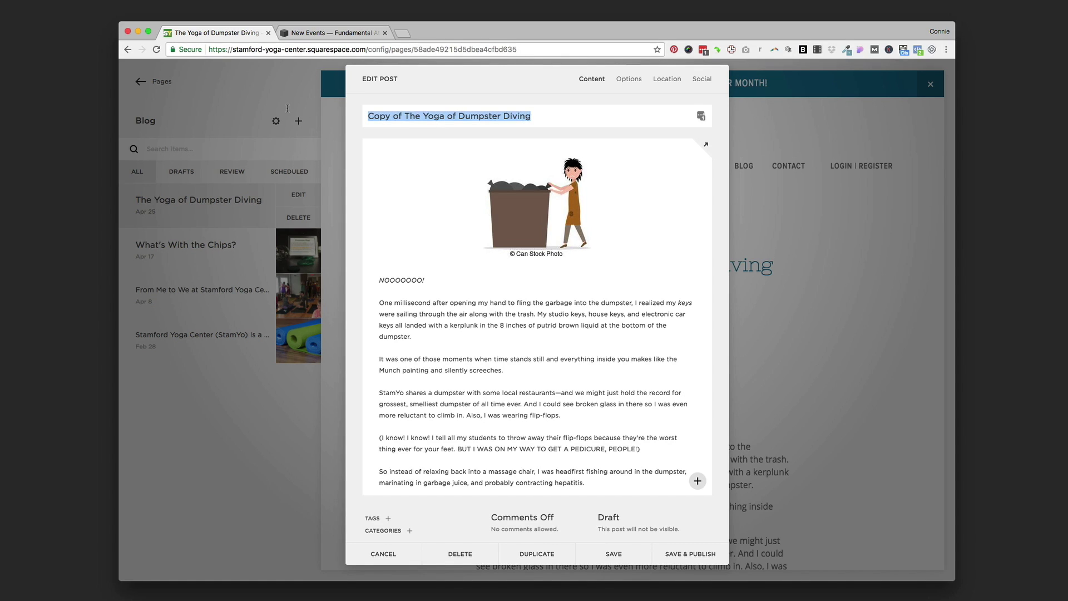
text(new post title)
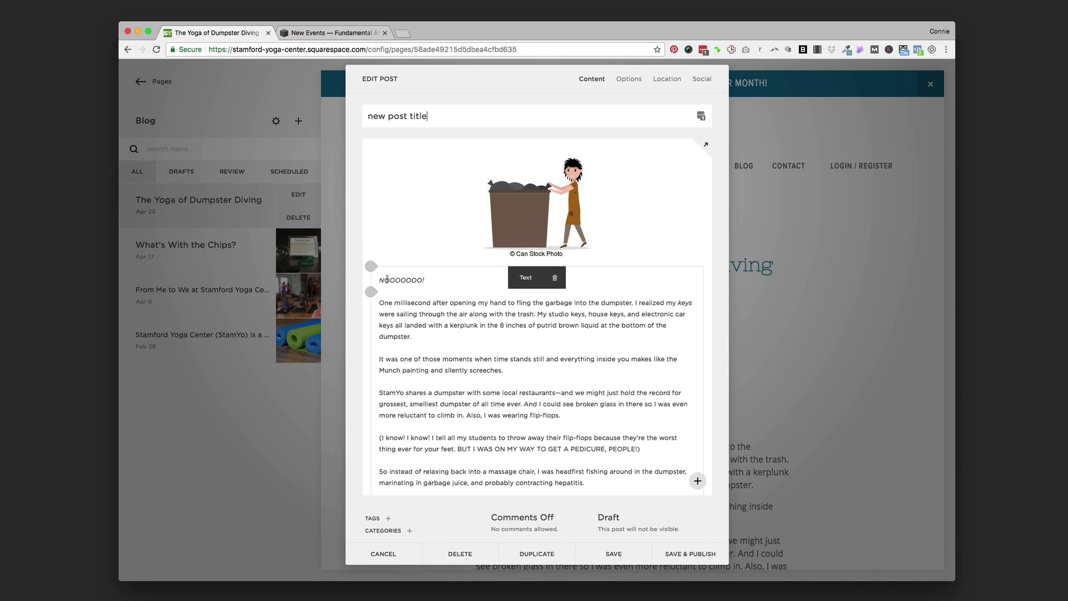
Select the opening paragraphs of the copy's body and scroll through the story text
drag(529, 359, 620, 438)
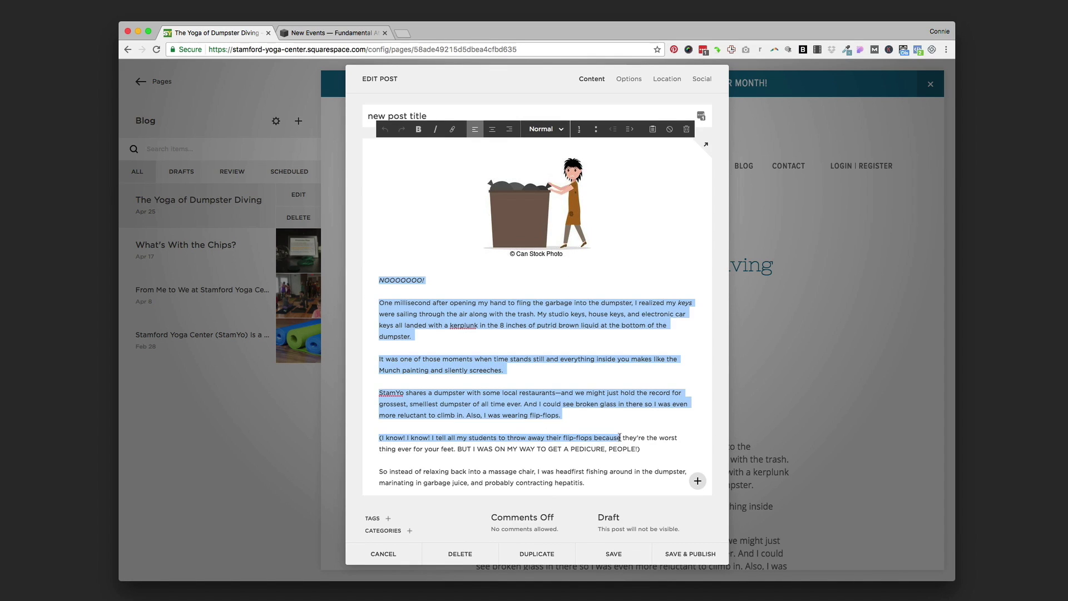
scroll(561, 319, down, 3)
scroll(561, 319, down, 4)
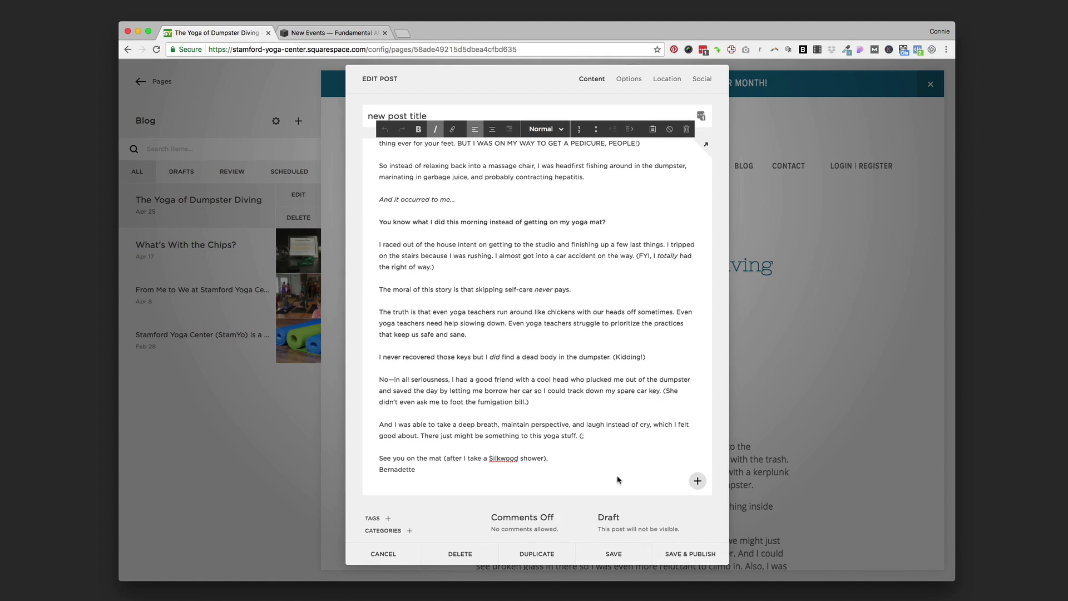
key(shift+Up)
key(shift+Up)
key(shift+Up)
key(shift+Up)
key(shift+Up)
key(shift+Up)
key(shift+Up)
key(shift+Up)
key(shift+Up)
key(shift+Up)
key(shift+Up)
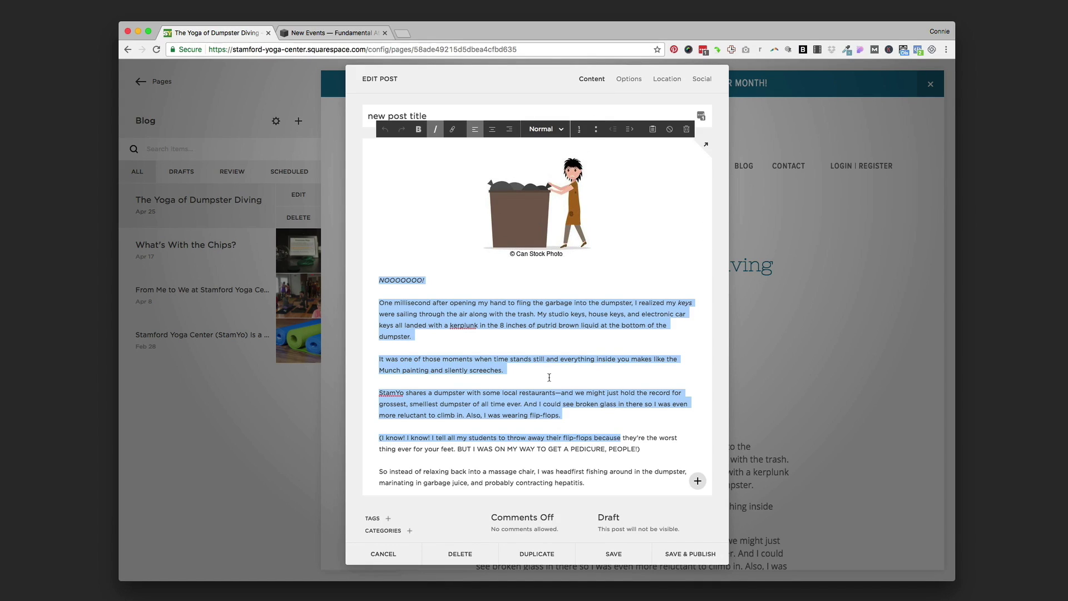
Delete the duplicated post from its Options settings, then remove the leftover Copy draft
click(630, 80)
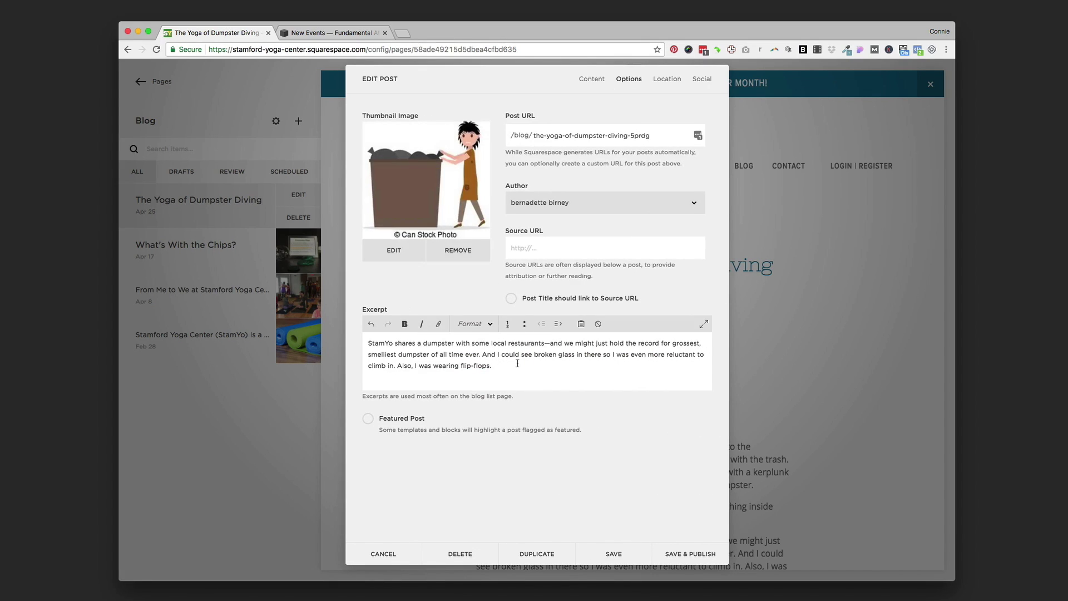
drag(543, 371, 378, 333)
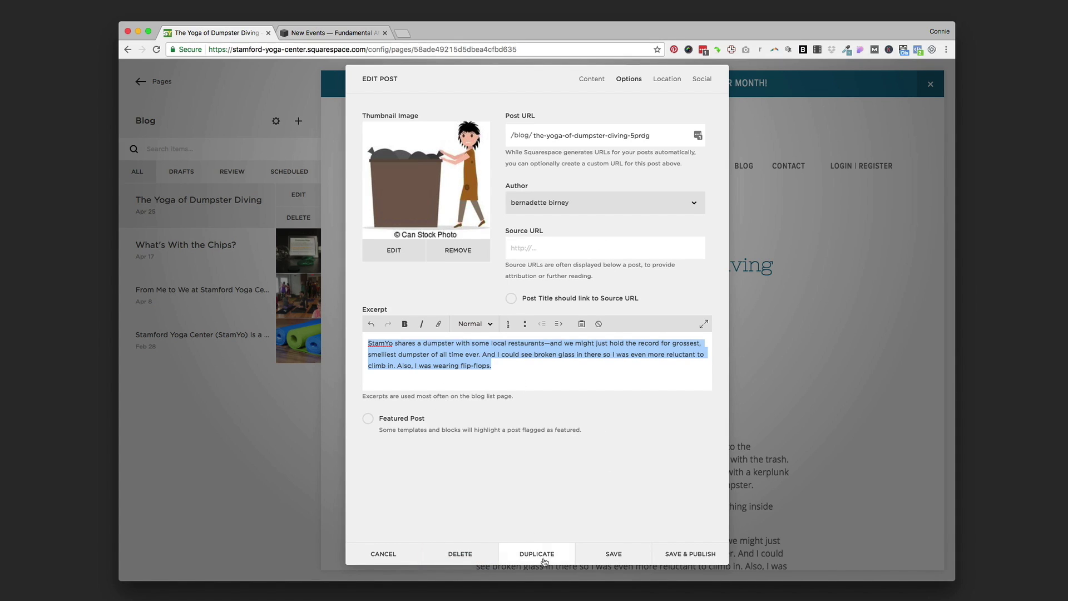
click(429, 551)
click(492, 561)
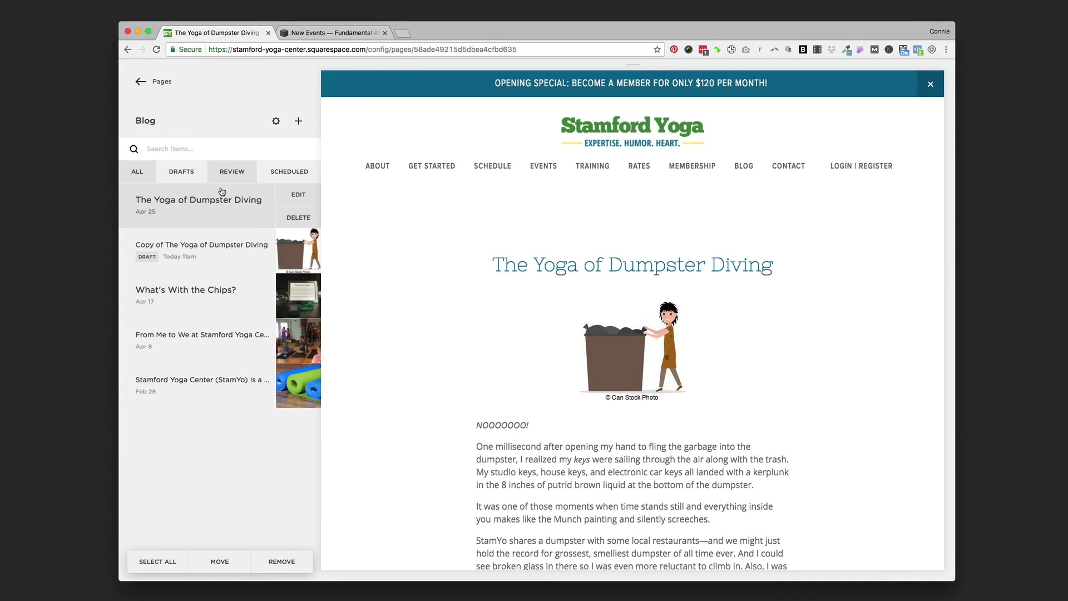
click(286, 245)
click(299, 261)
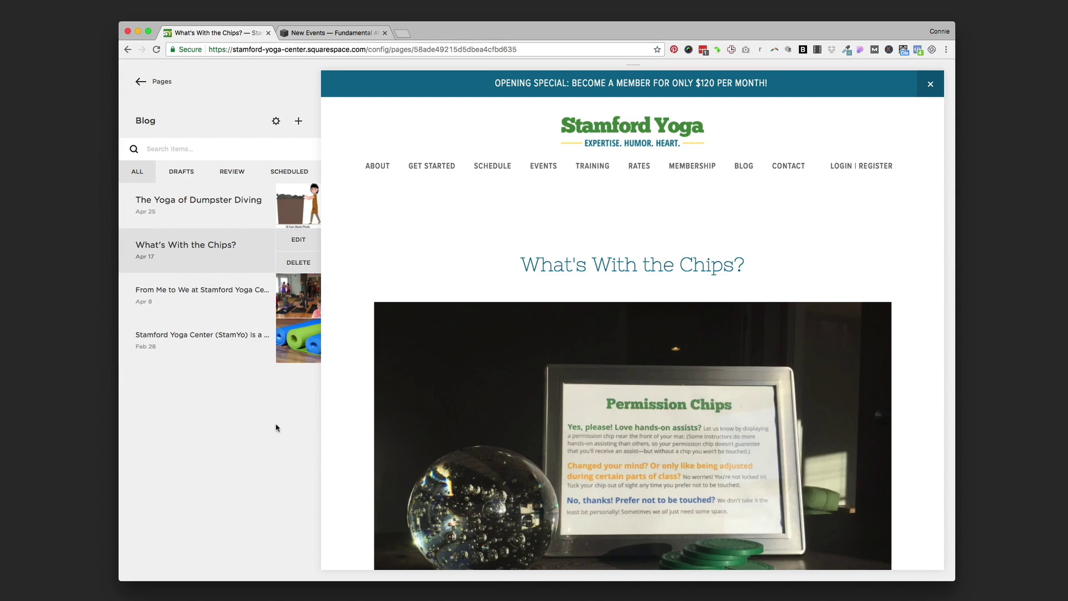
Switch to the New Events browser tab and open the New Events page from Not Linked pages
click(160, 82)
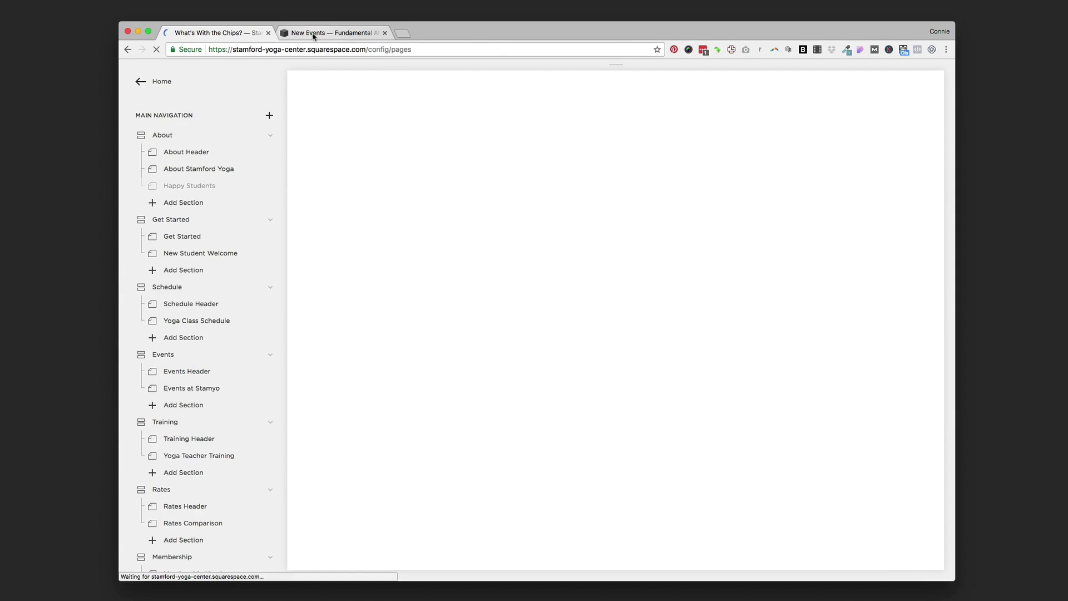
click(313, 34)
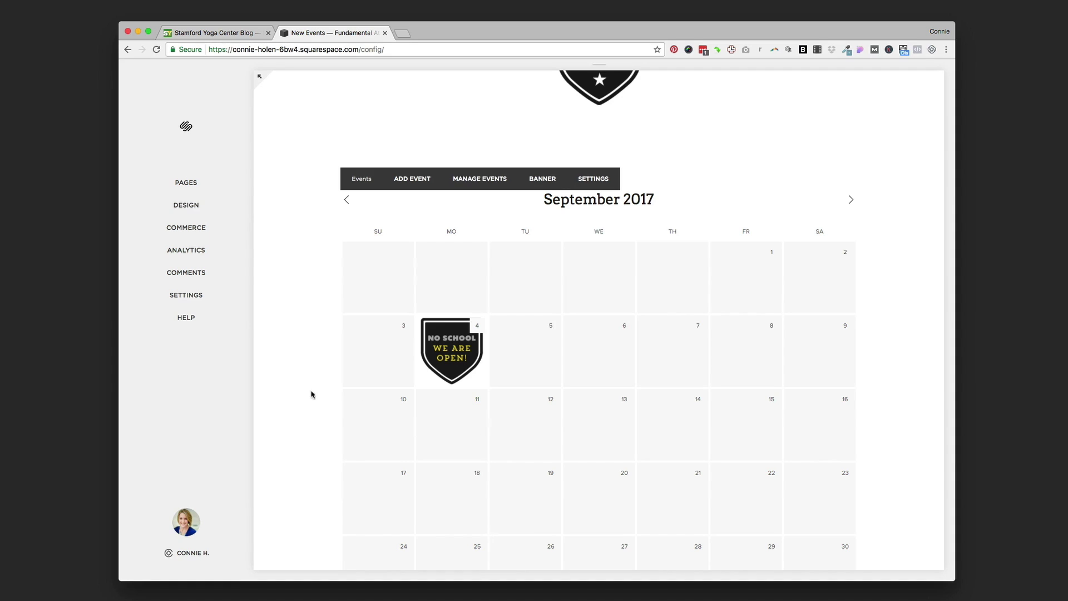
click(202, 185)
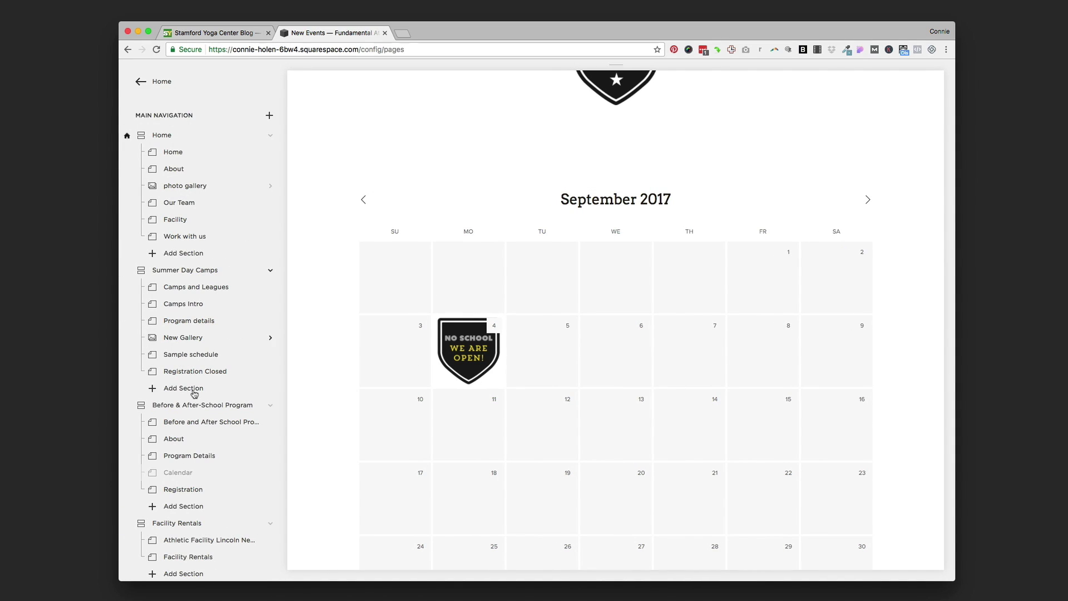
scroll(194, 393, down, 15)
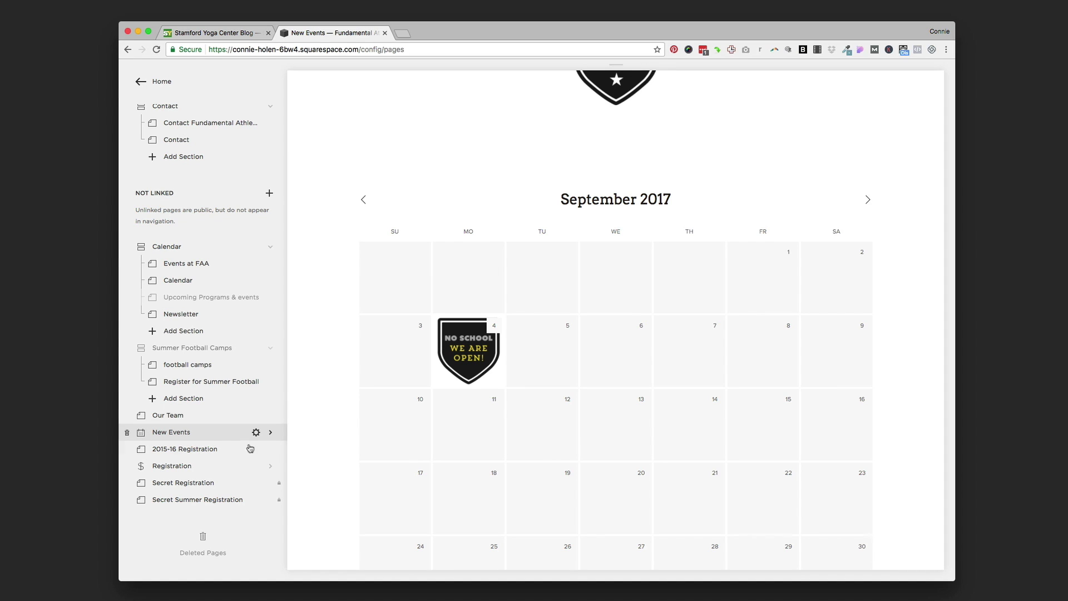
click(272, 433)
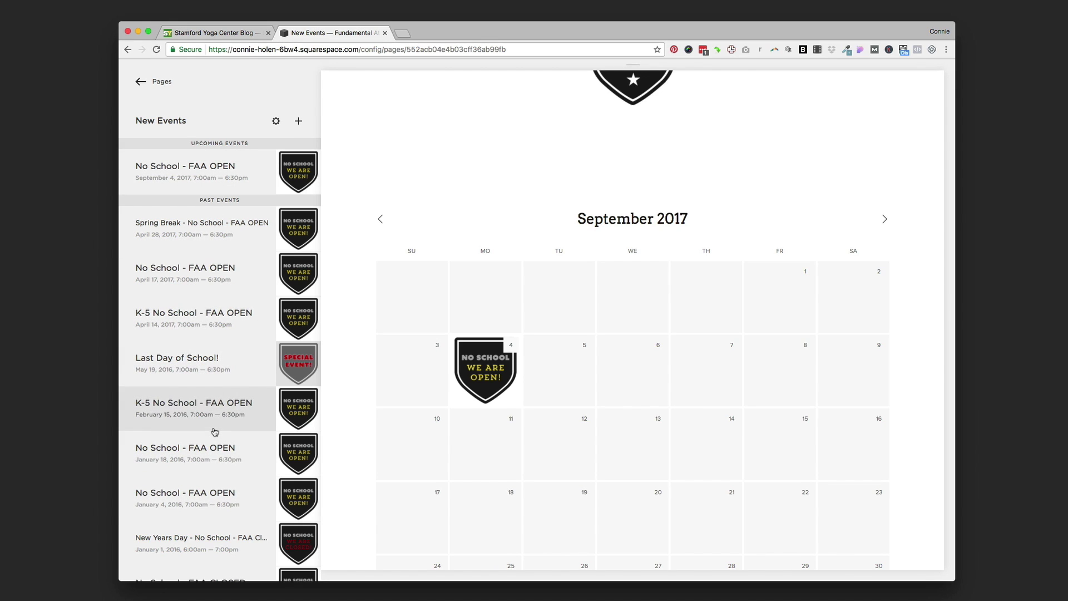
Open the April 17, 2017 No School - FAA OPEN event in the event editor
mouse_move(746, 441)
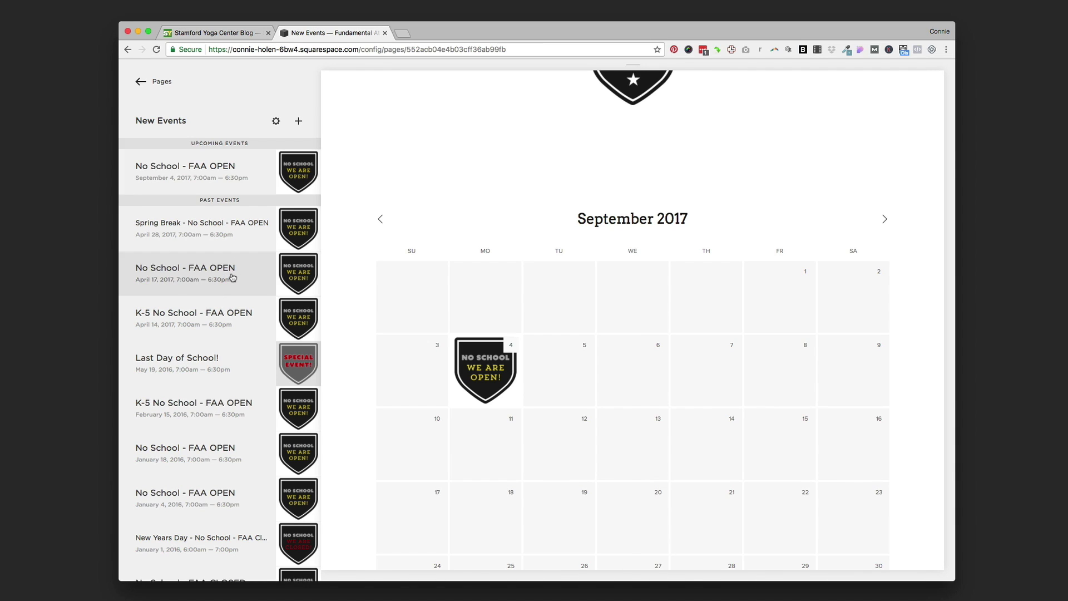
click(294, 271)
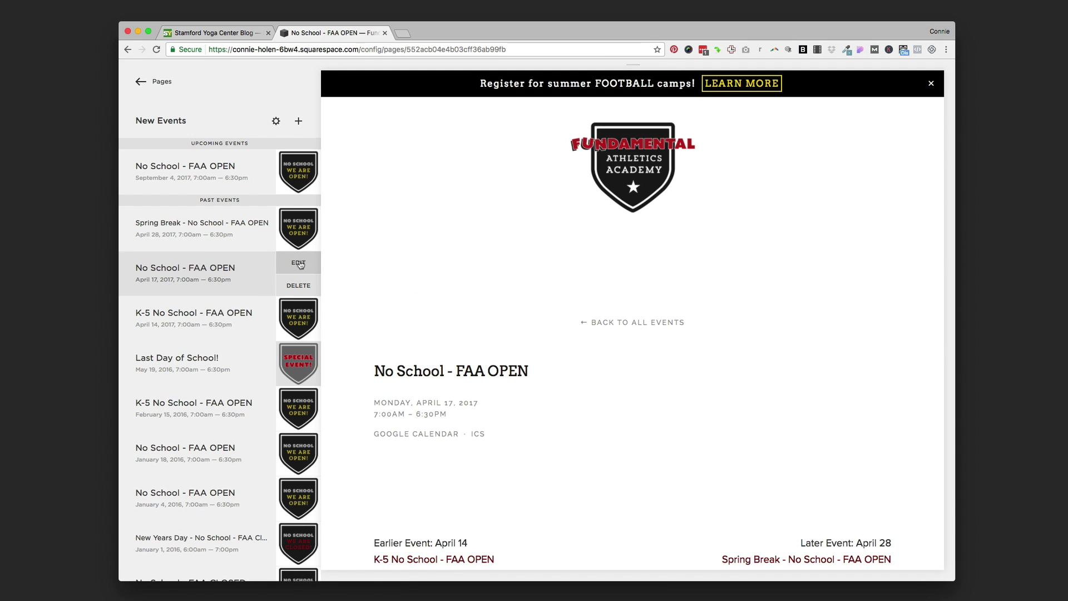
click(300, 265)
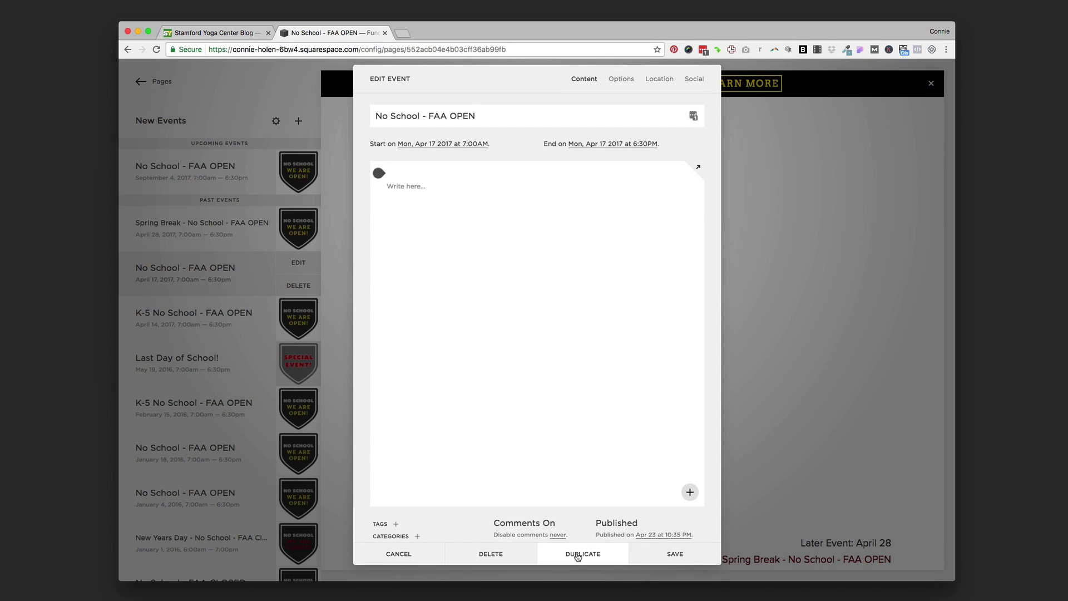
Duplicate the event and strip the 'Copy of' prefix so it keeps the original title
click(577, 554)
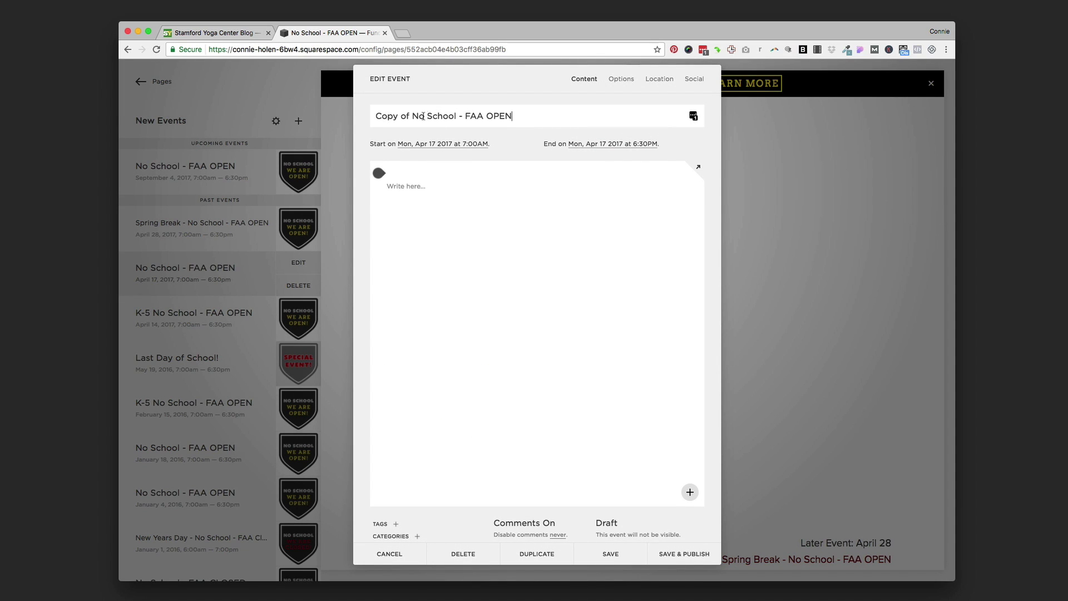
drag(411, 116, 358, 115)
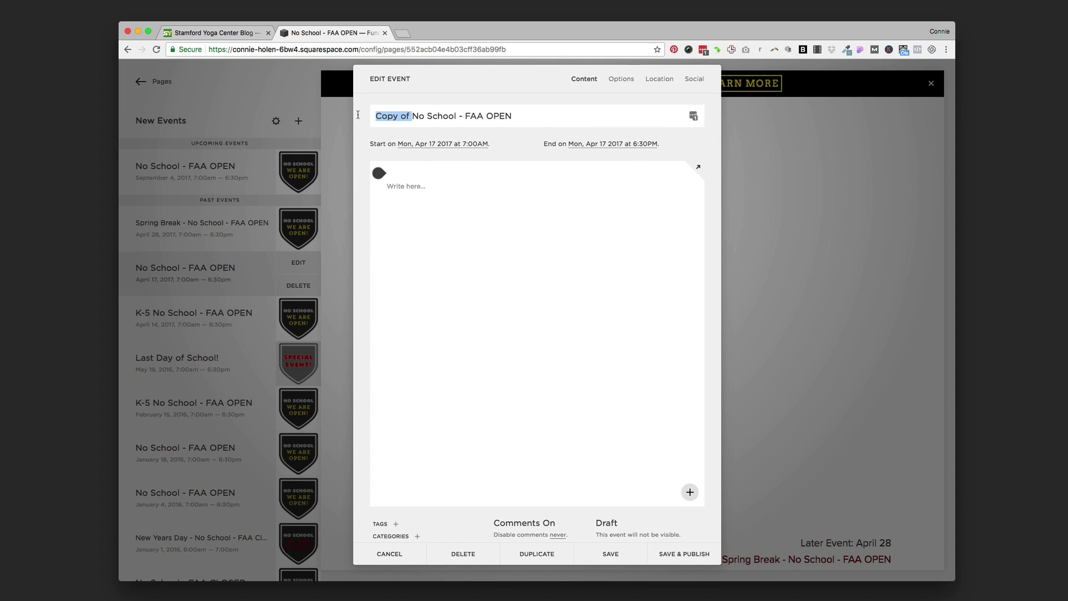
key(BackSpace)
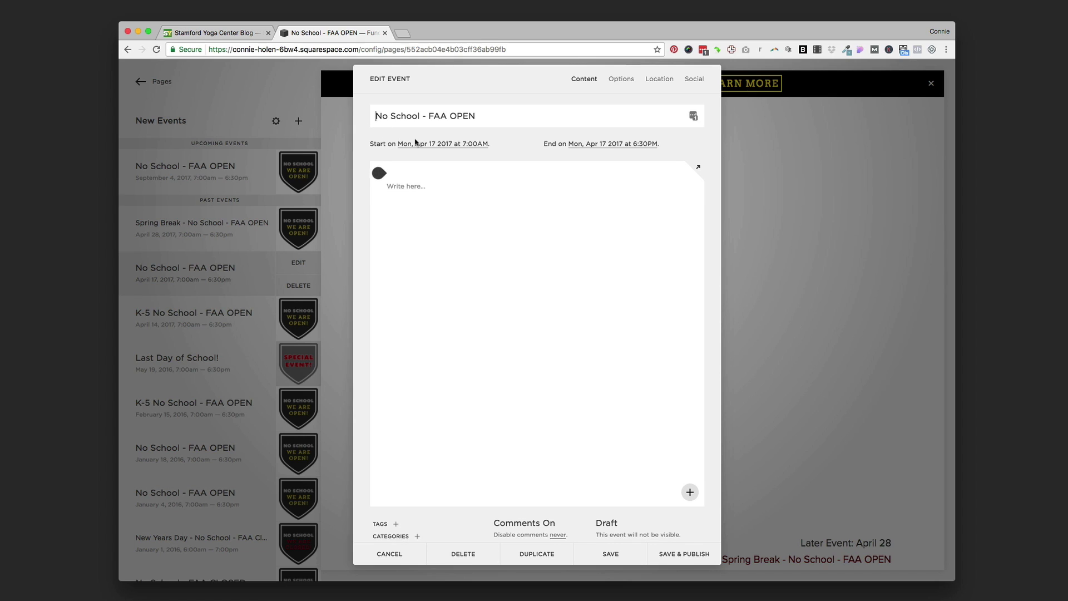
Set the copy's start date to Friday, September 1, 2017, then save and publish it
click(425, 144)
click(499, 165)
click(499, 165)
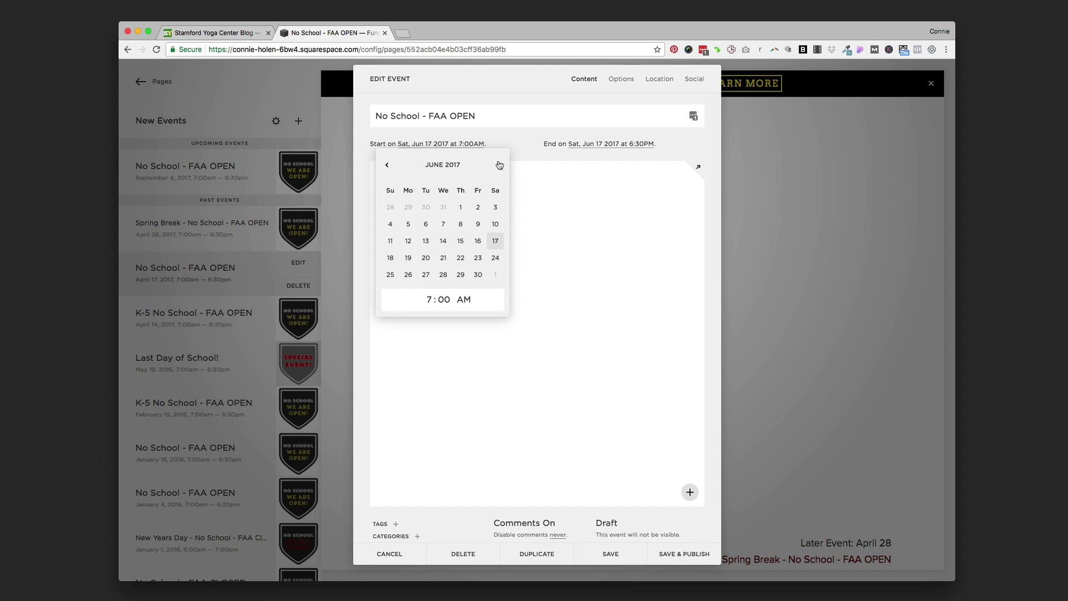
click(498, 165)
click(498, 165)
click(499, 165)
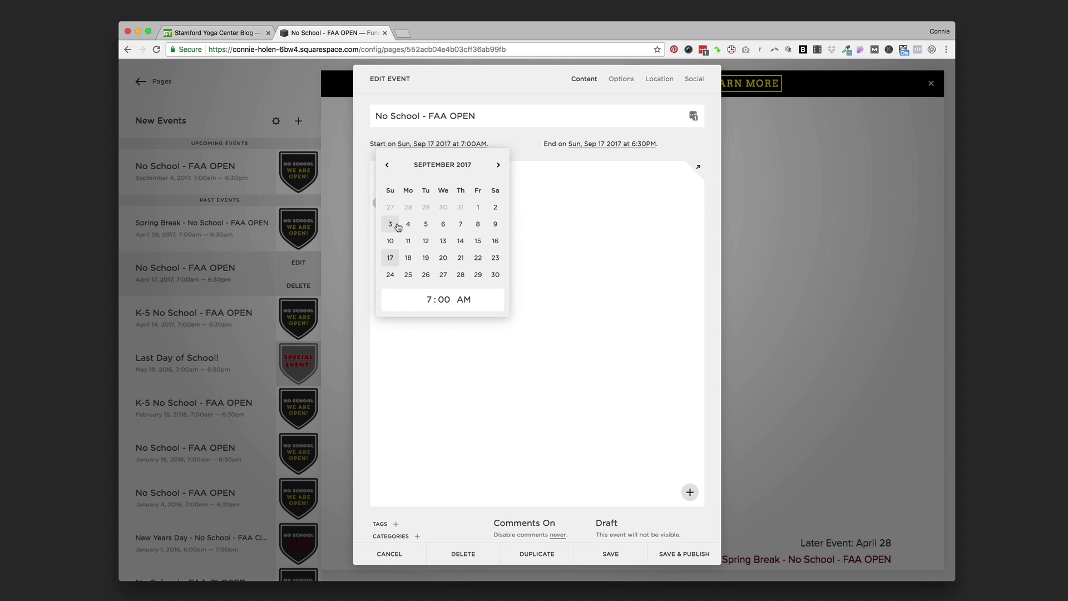
click(479, 207)
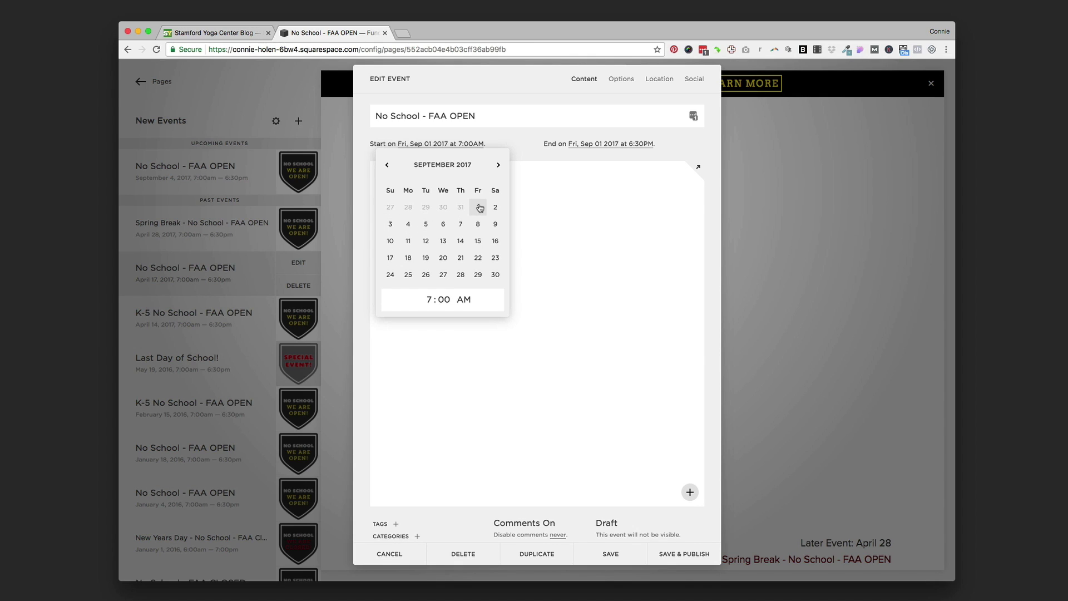
click(667, 554)
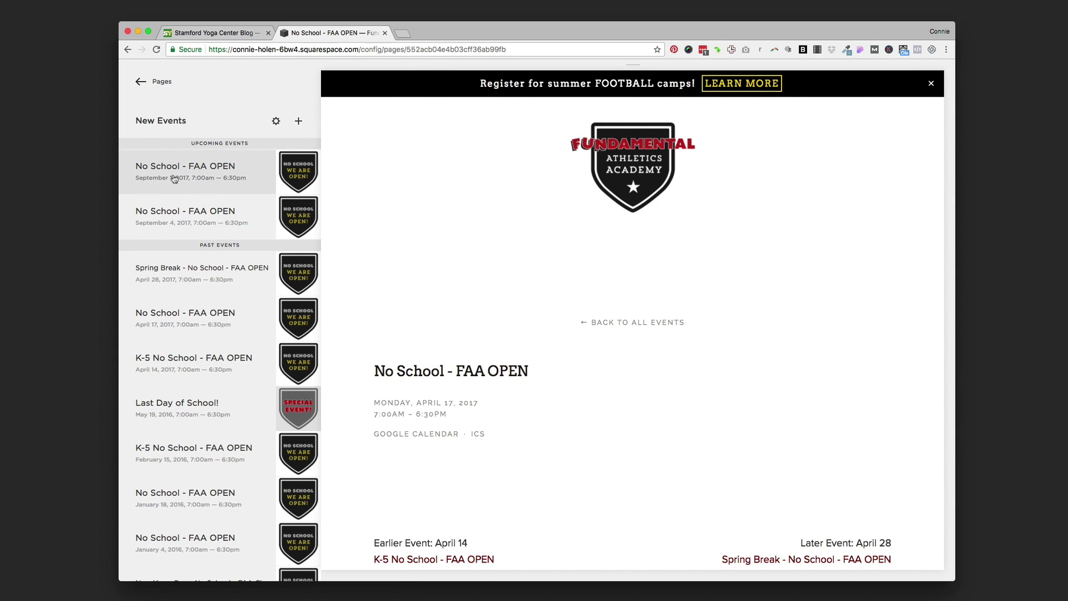
Advance the New Events calendar preview to September 2017, showing the 1st and 4th events
click(158, 82)
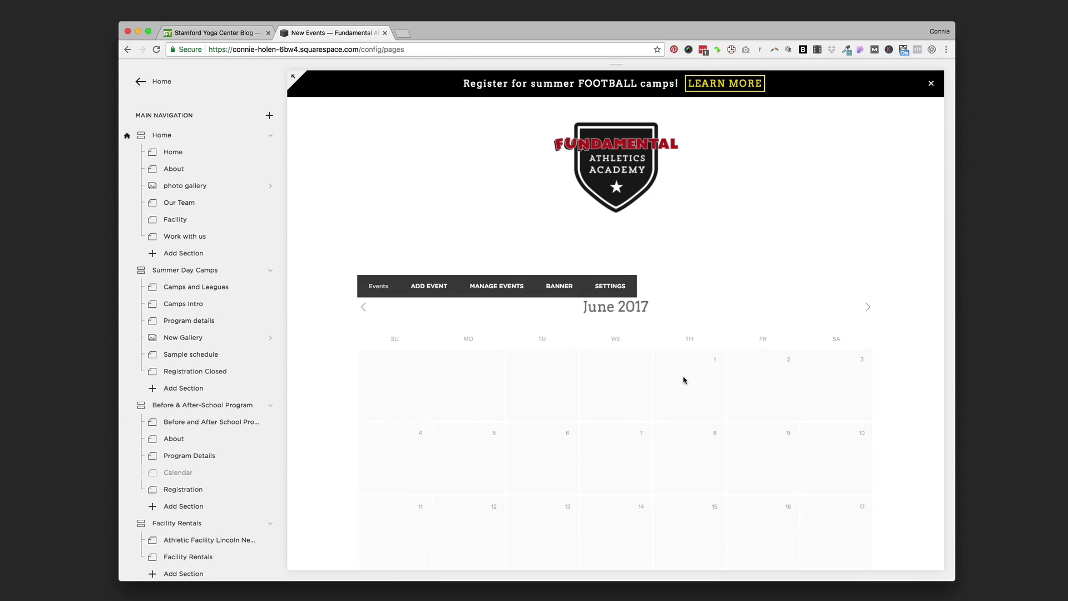
scroll(684, 381, down, 3)
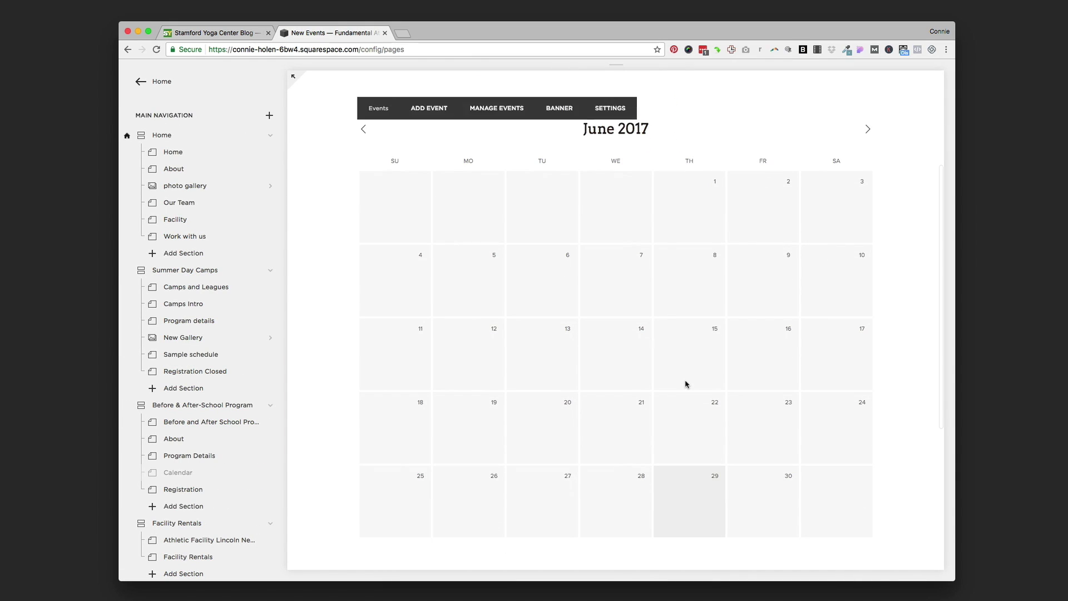
click(867, 130)
click(867, 130)
click(868, 131)
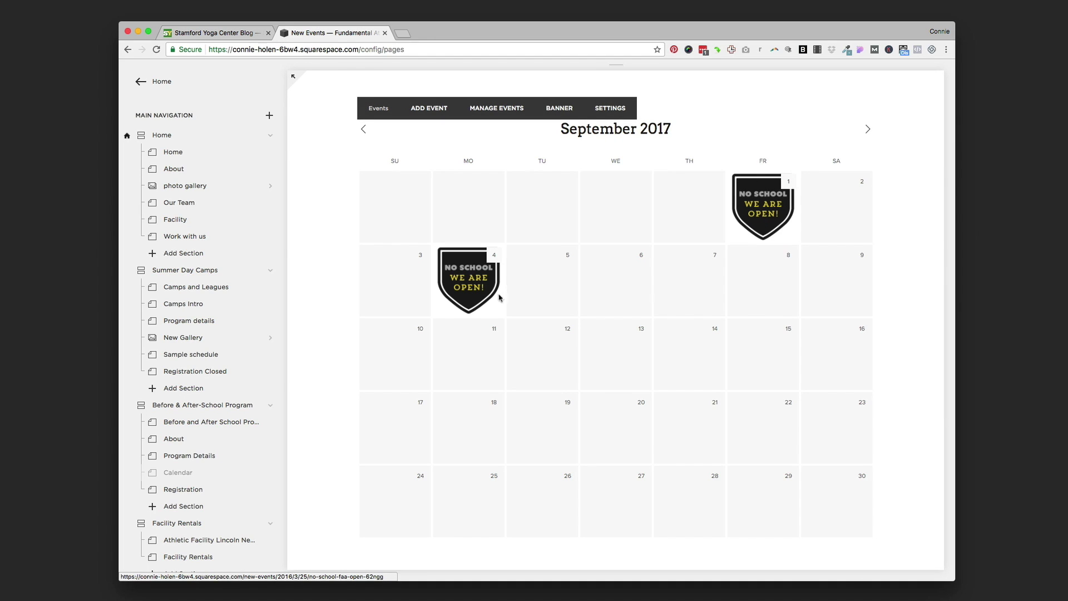
mouse_move(488, 307)
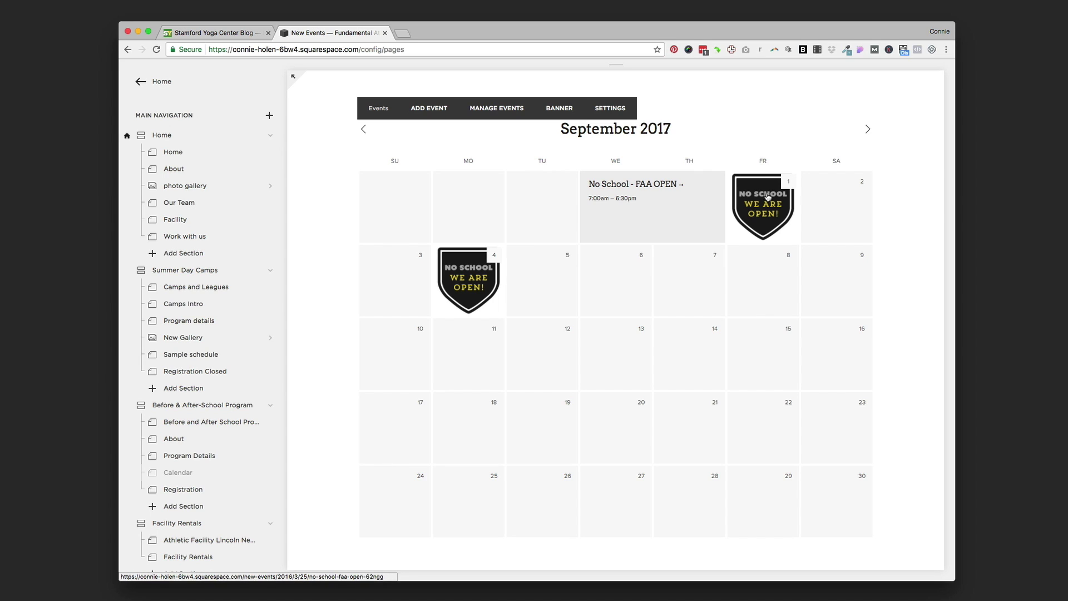
mouse_move(498, 288)
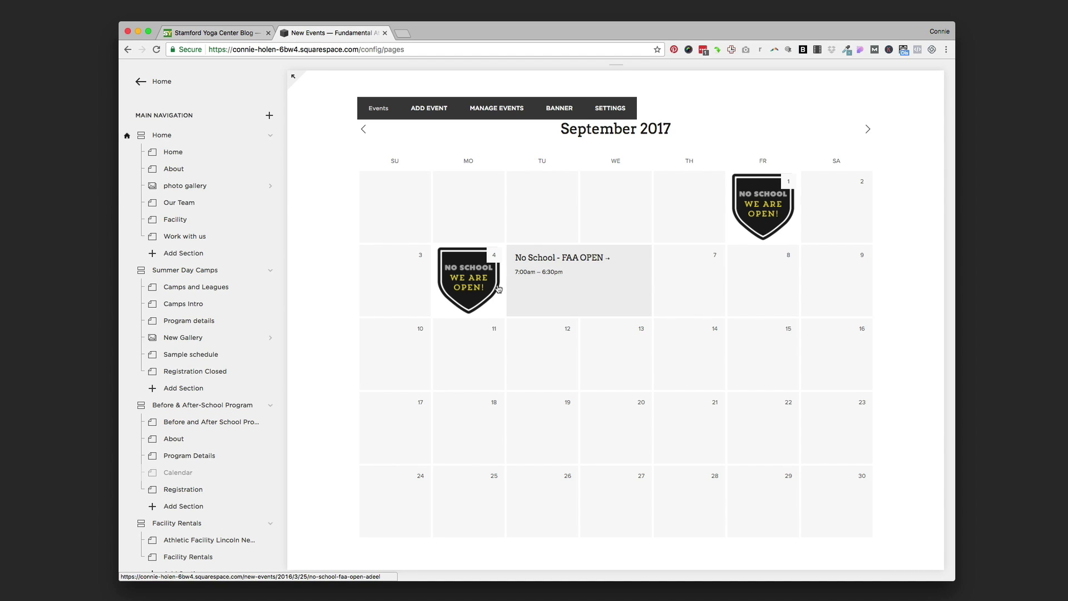
mouse_move(755, 212)
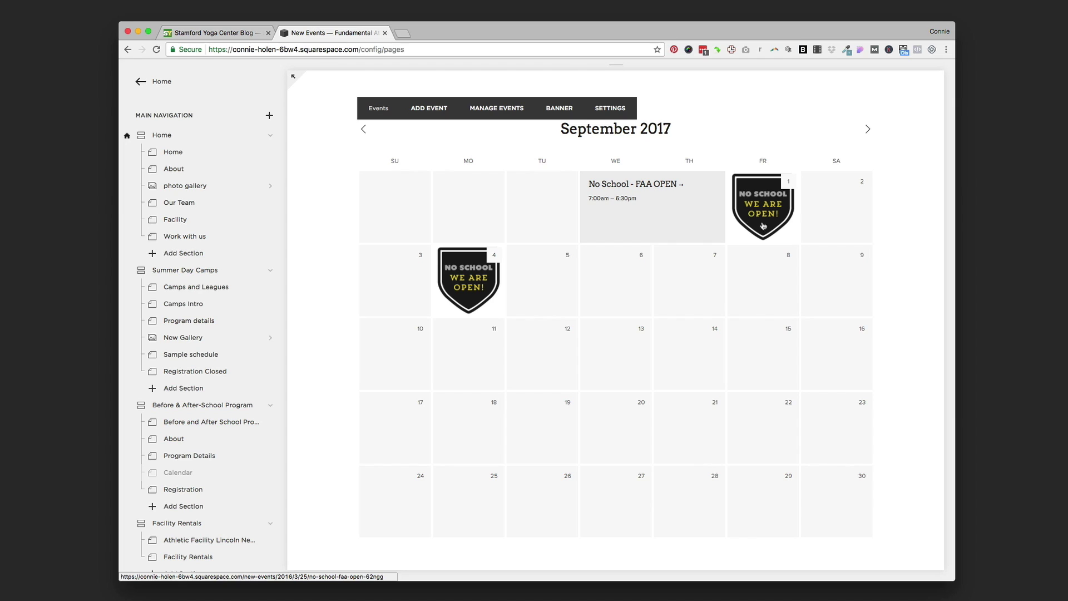